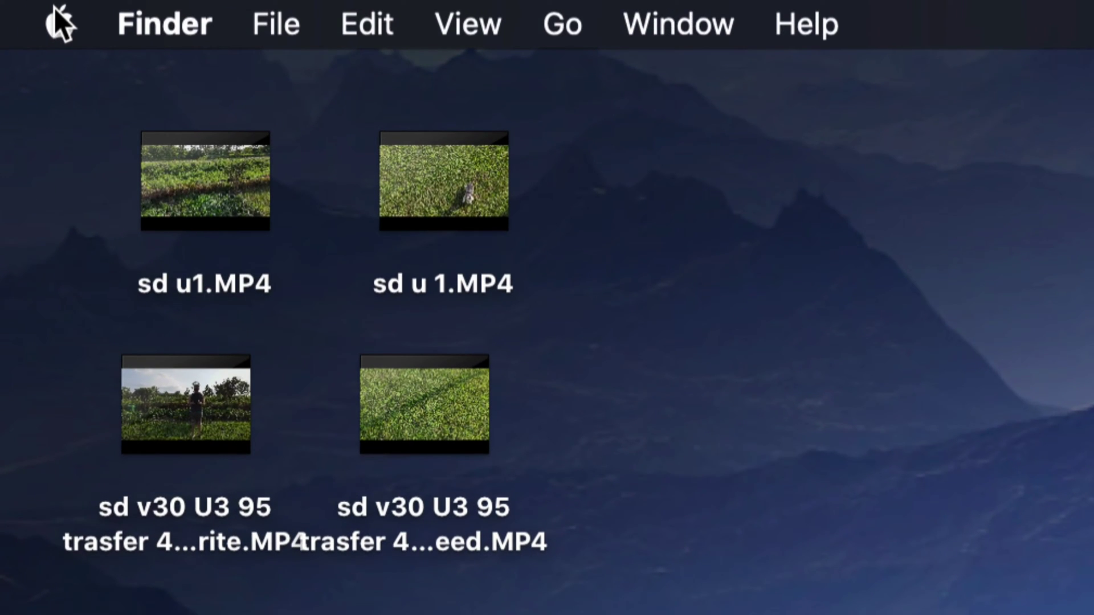
Open System Preferences from the Apple menu.
left_click(57, 22)
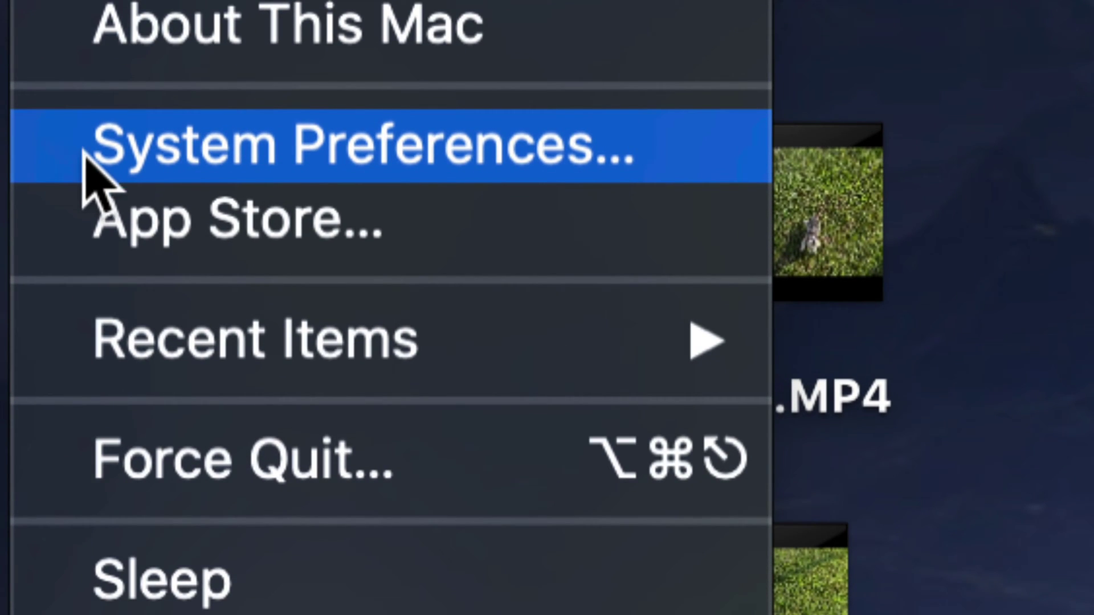
left_click(85, 150)
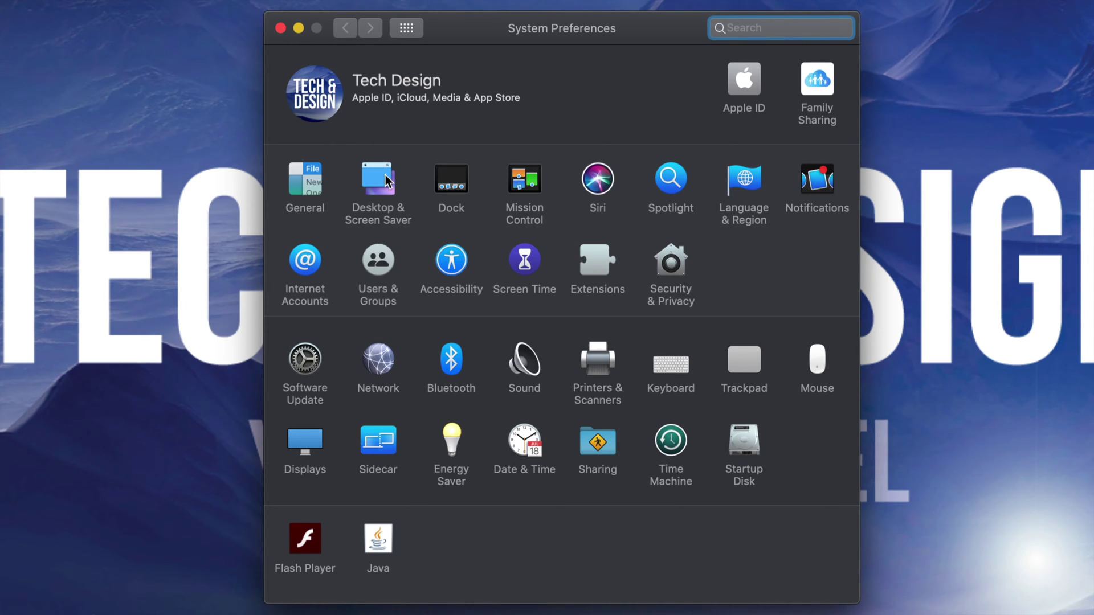
In Desktop & Screen Saver, try Catalina Coast, then set Catalina Silhouette as the wallpaper.
left_click(387, 180)
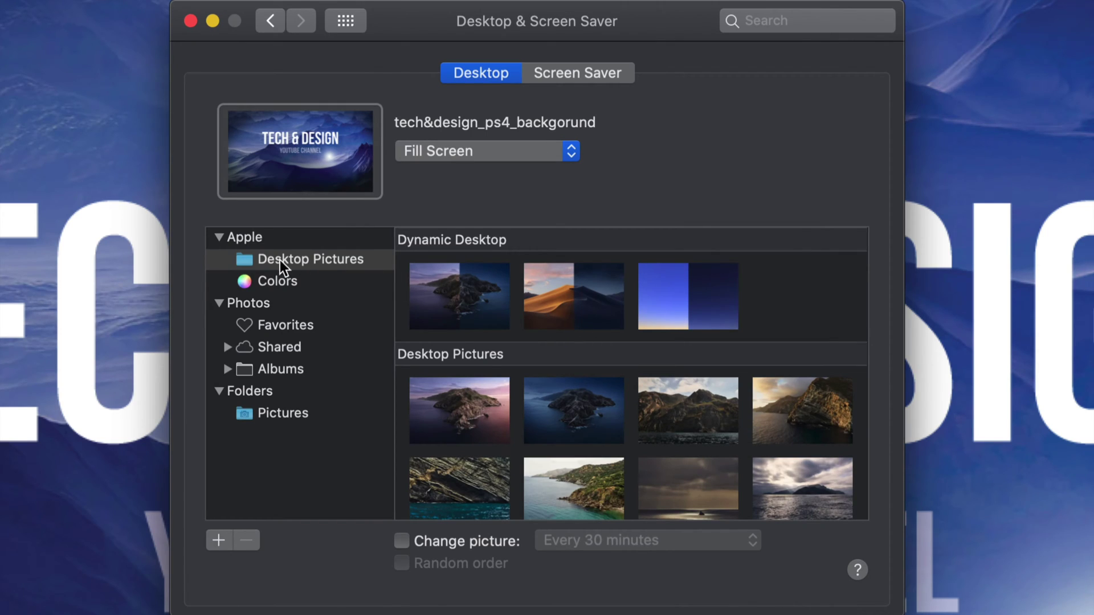
scroll(766, 340, "down", 10)
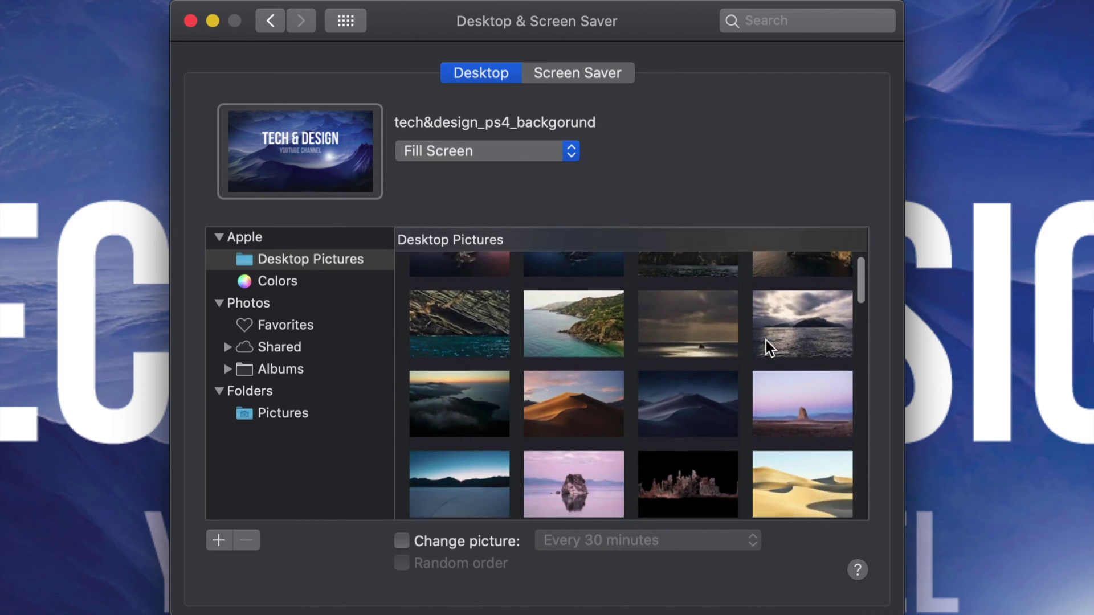
scroll(765, 340, "down", 10)
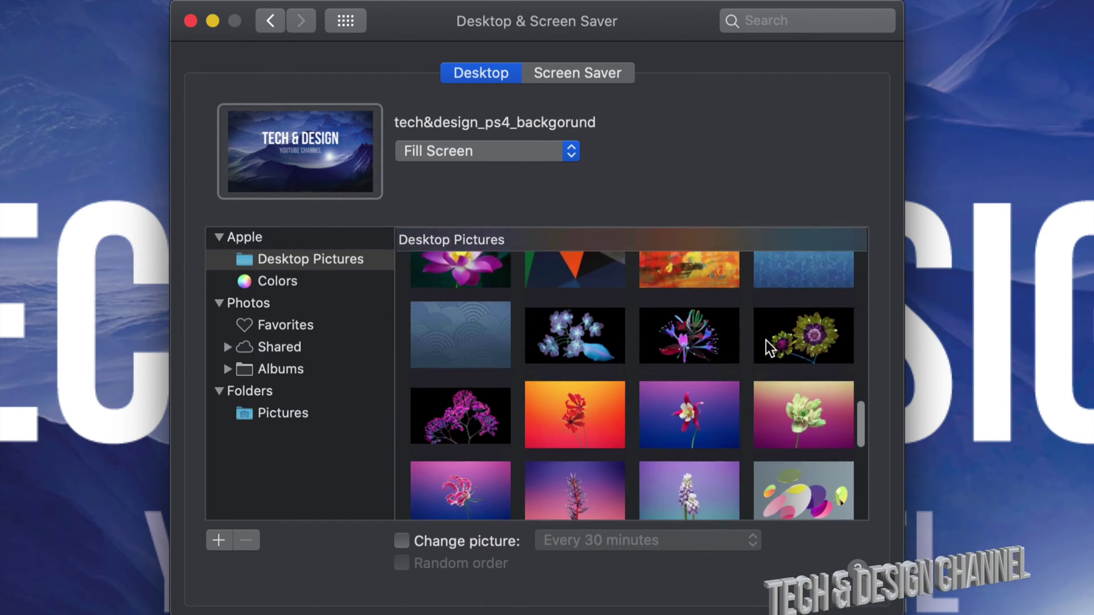
scroll(766, 340, "up", 10)
scroll(766, 340, "up", 10)
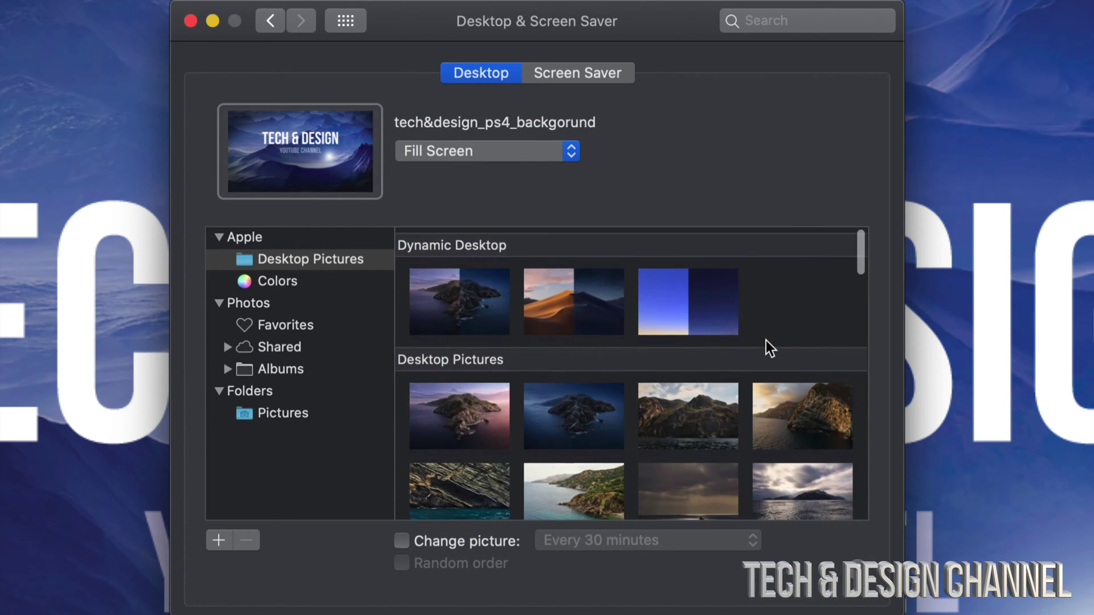
left_click(706, 412)
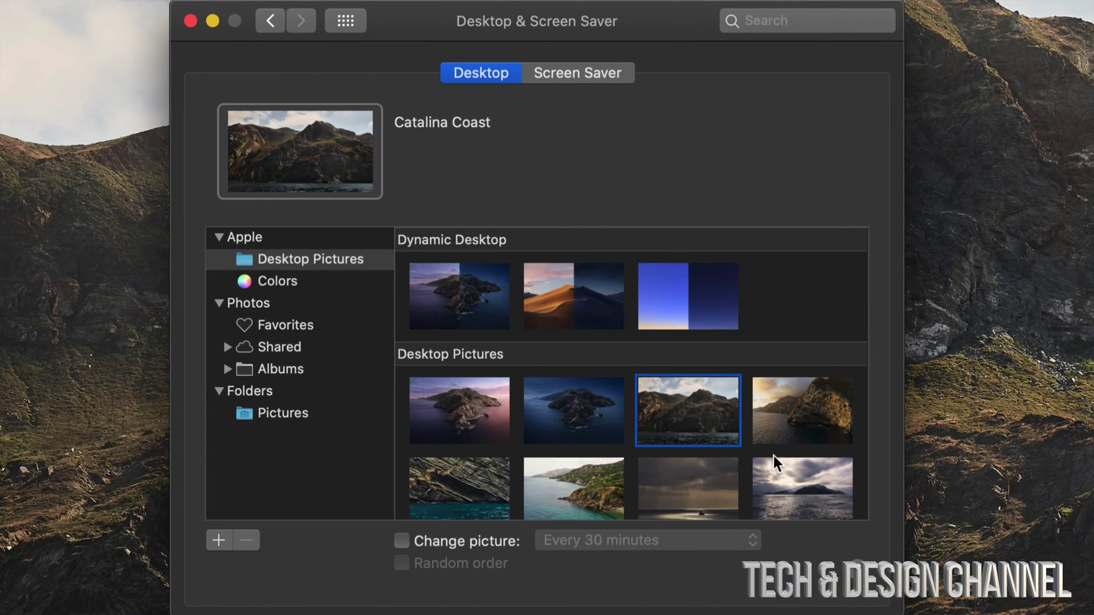
left_click(793, 476)
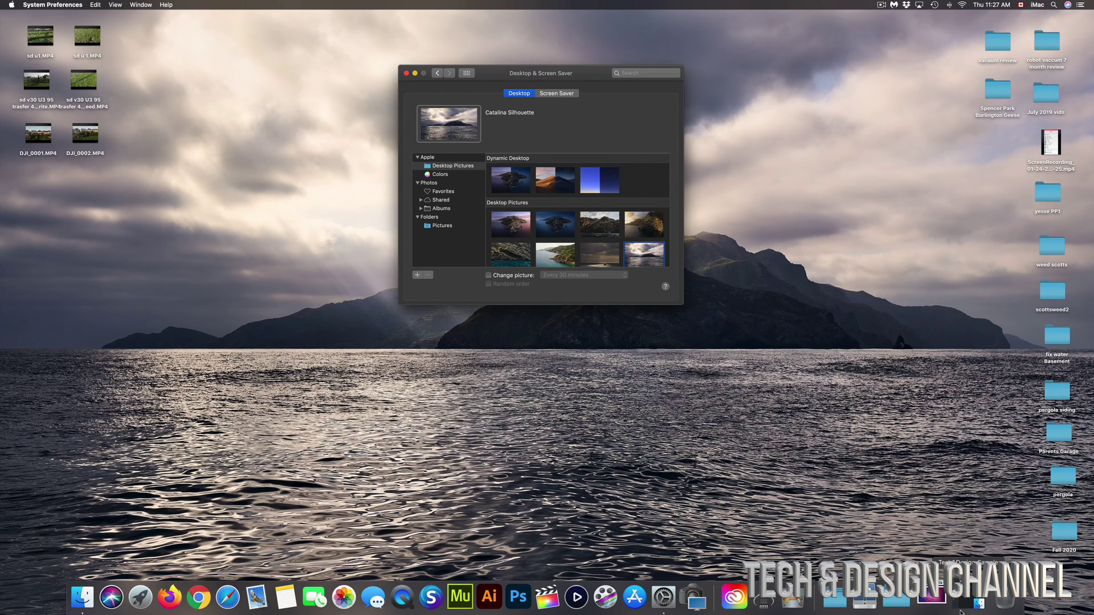
Restore the Tech&Design_Sample window and set tech&design_ps4_backgorund.png as the desktop picture.
left_click(961, 610)
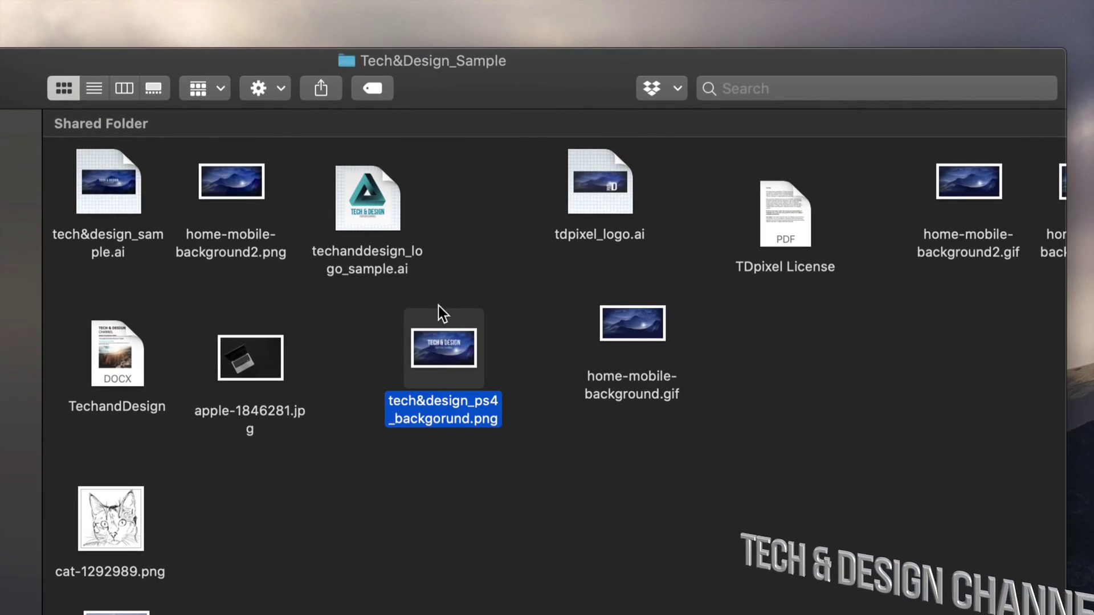
right_click(446, 352)
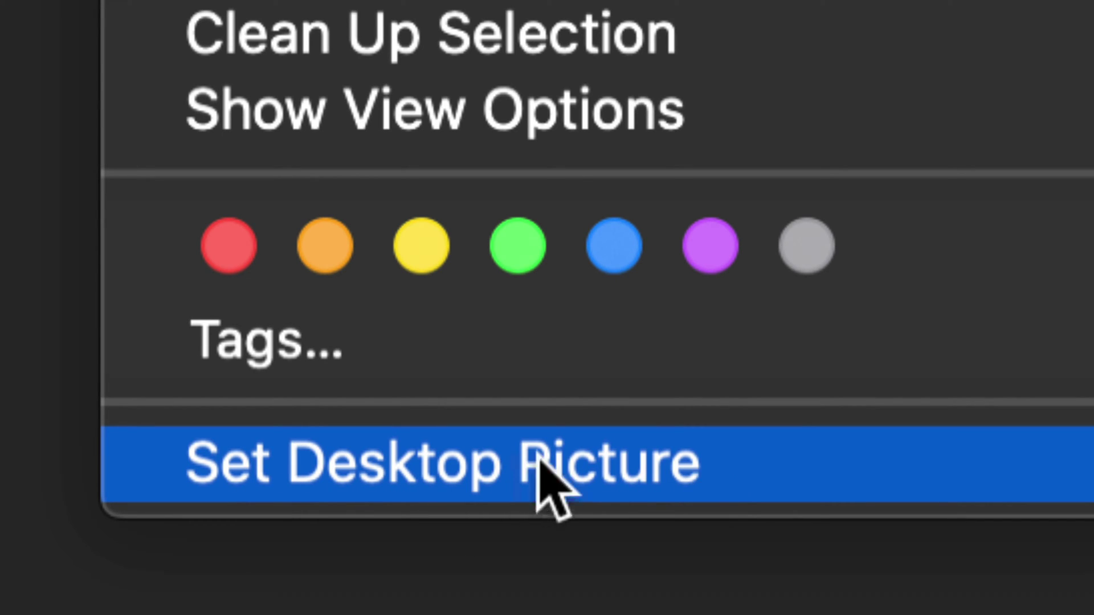
left_click(488, 489)
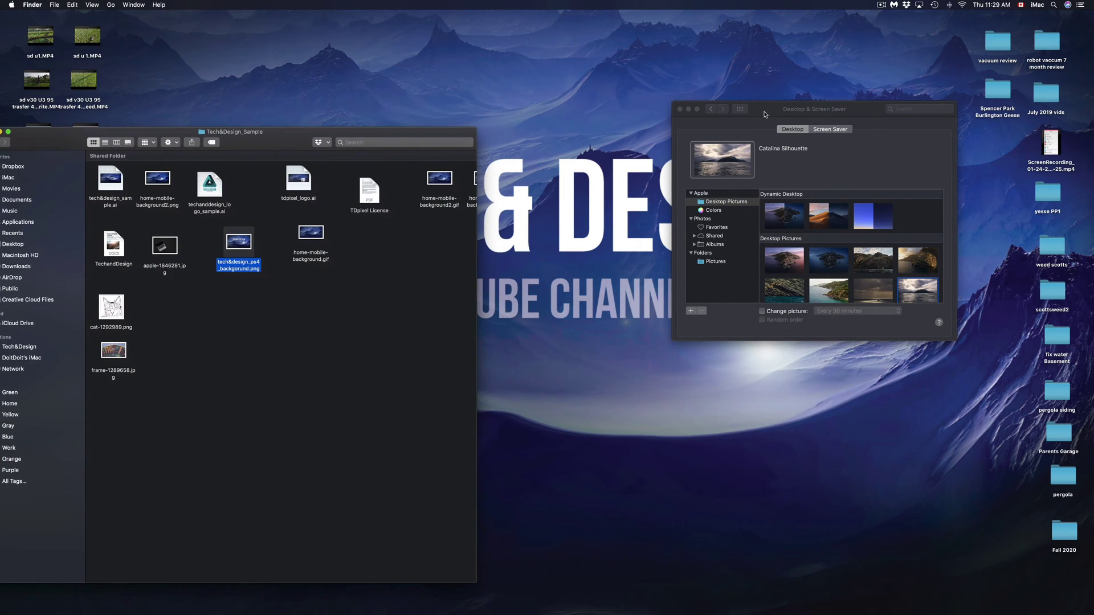
Switch the wallpaper to Catalina Shoreline in the Desktop settings window.
left_click_drag(765, 114, 653, 173)
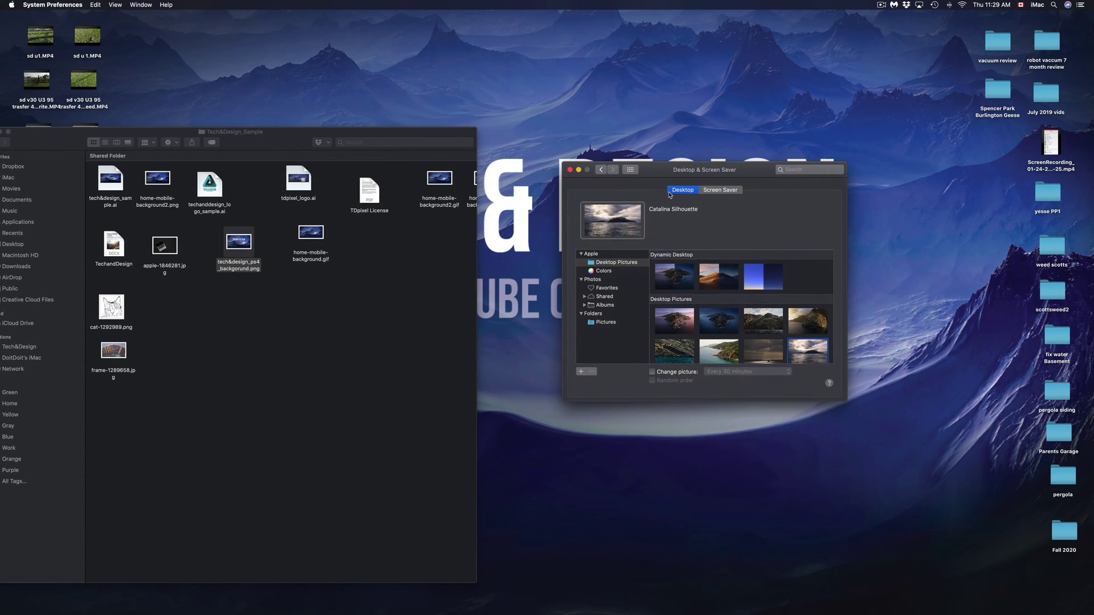
scroll(767, 326, "down", 3)
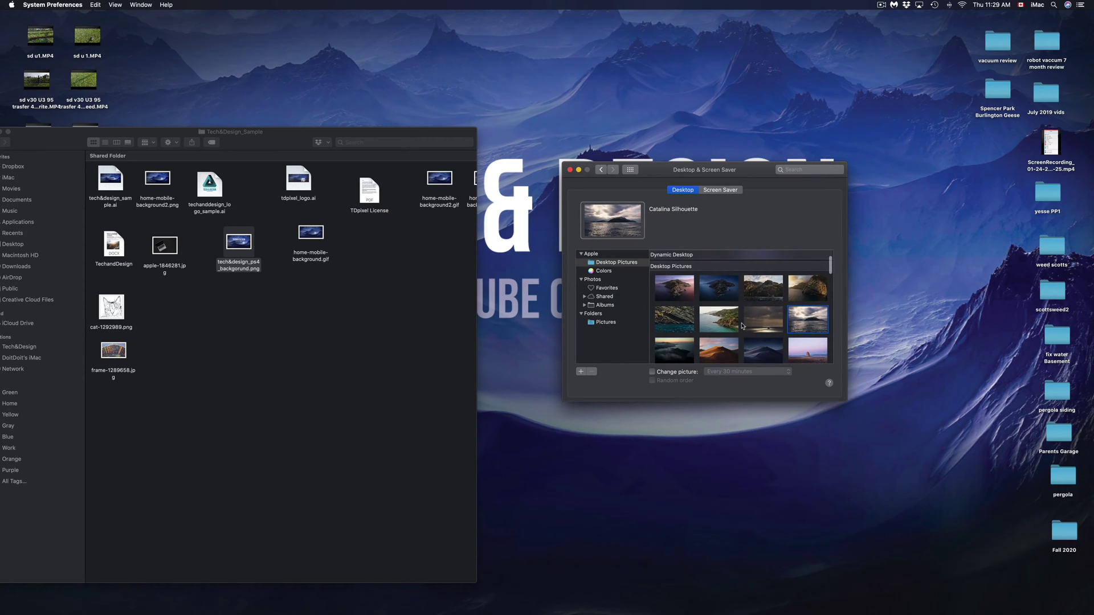
left_click(721, 319)
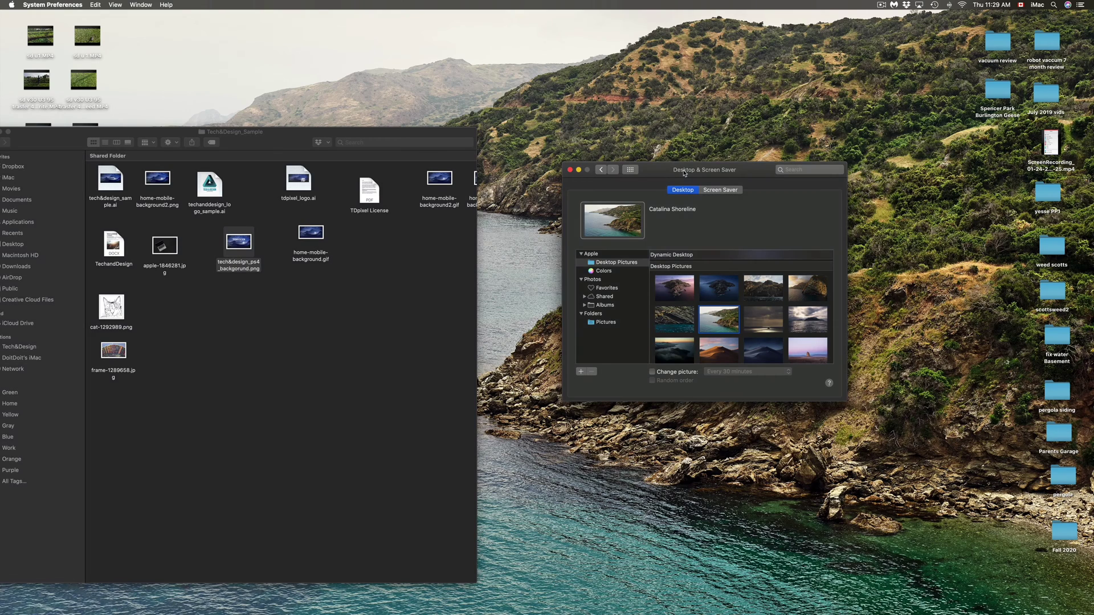
Set apple-1846281.jpg as the desktop picture from its Finder context menu.
left_click(170, 246)
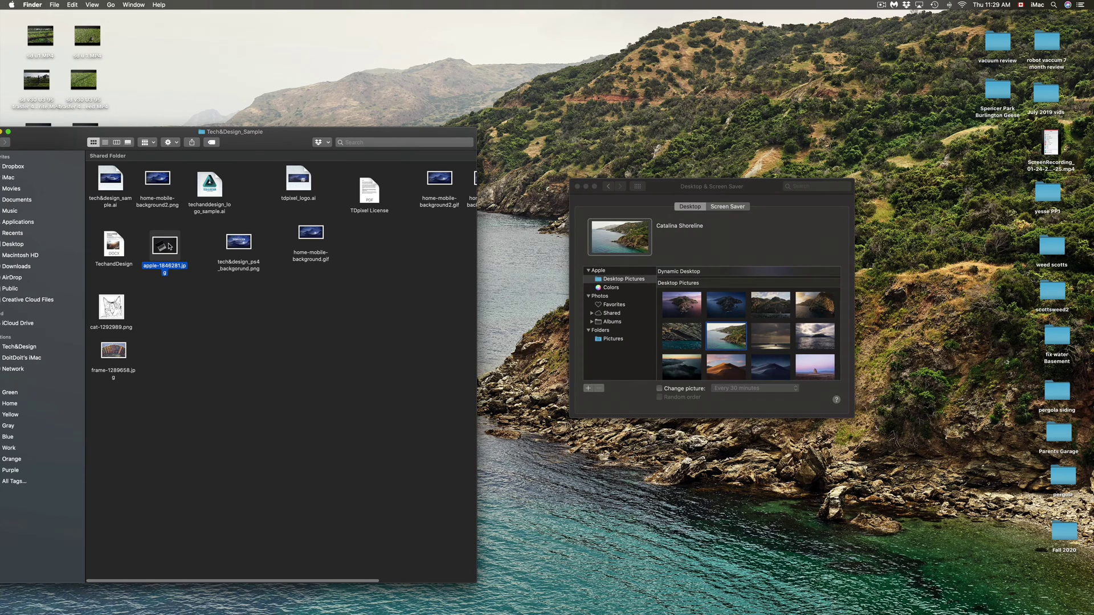
right_click(169, 245)
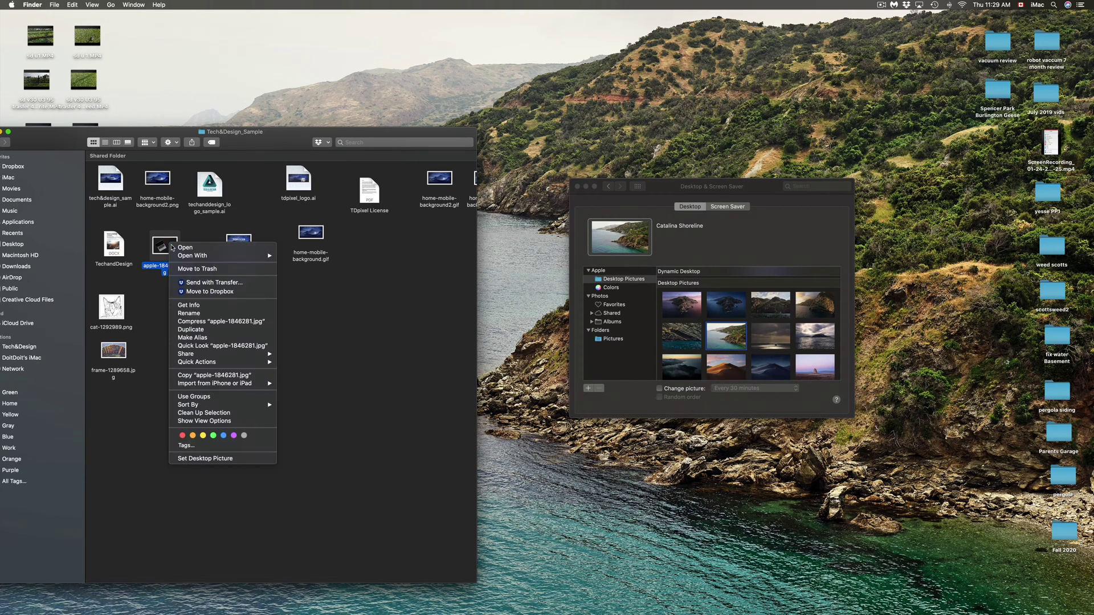
left_click(225, 460)
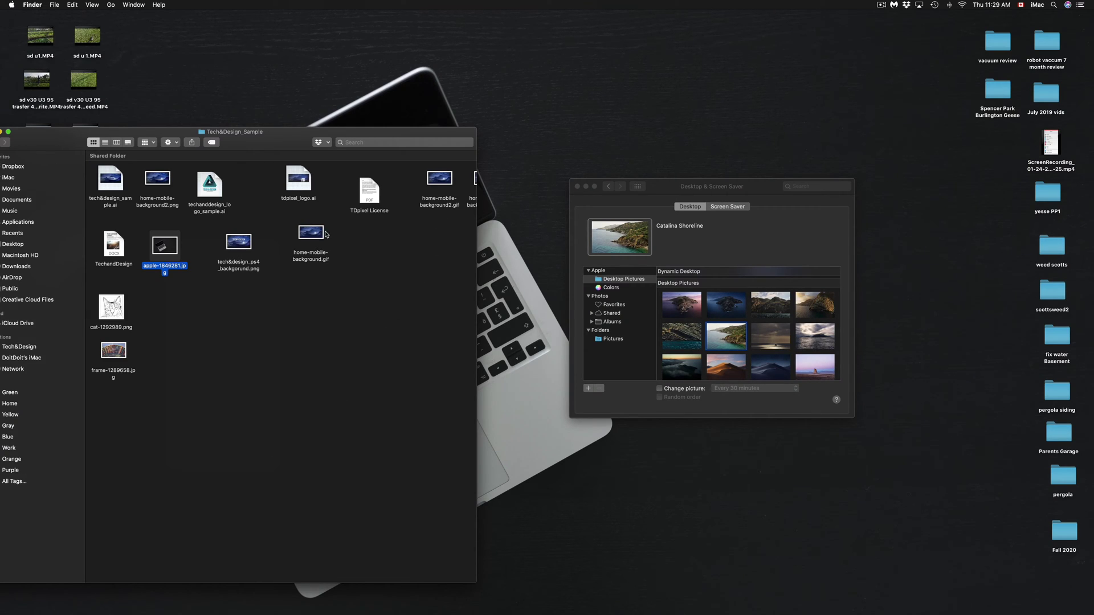
Reapply tech&design_ps4_backgorund.png as the desktop picture via Set Desktop Picture.
right_click(243, 243)
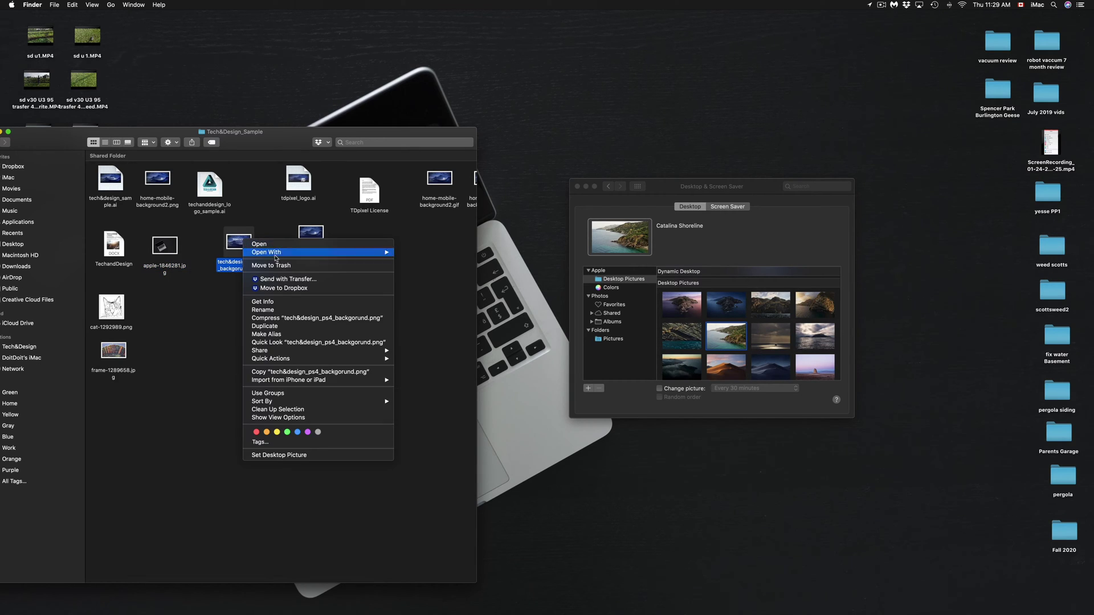
mouse_move(294, 254)
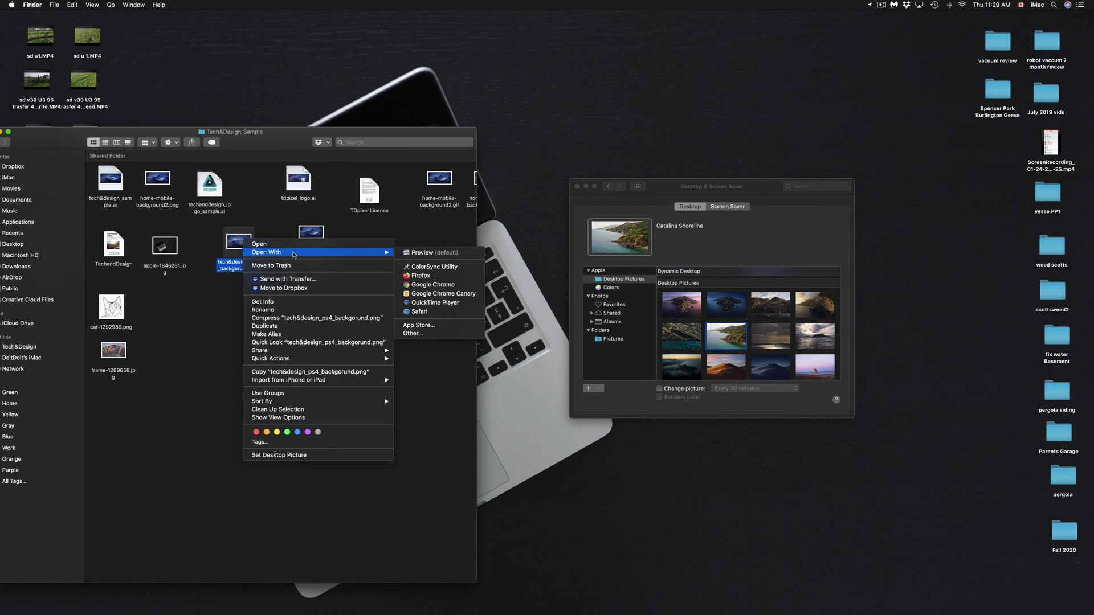
left_click(270, 456)
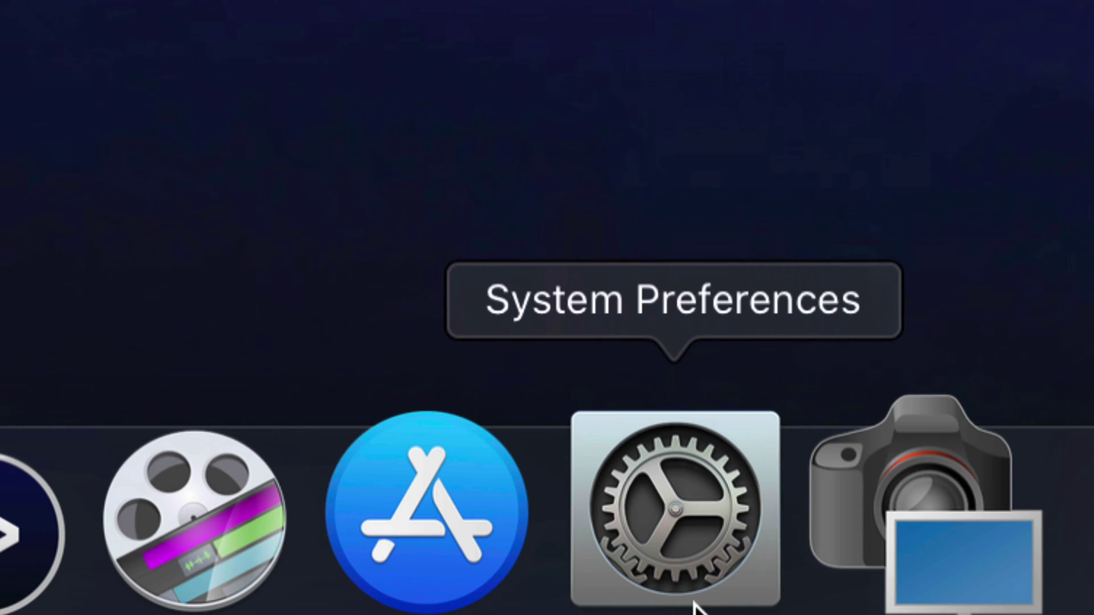
Open Desktop & Screen Saver from the Dock and enable Change picture every 5 seconds.
left_click(694, 590)
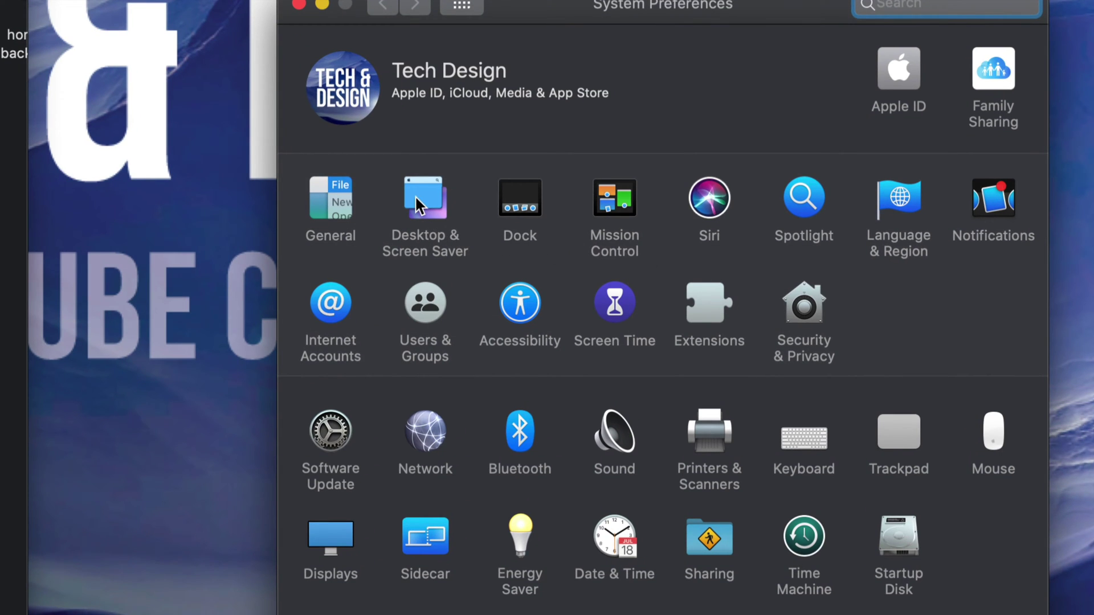
left_click(416, 197)
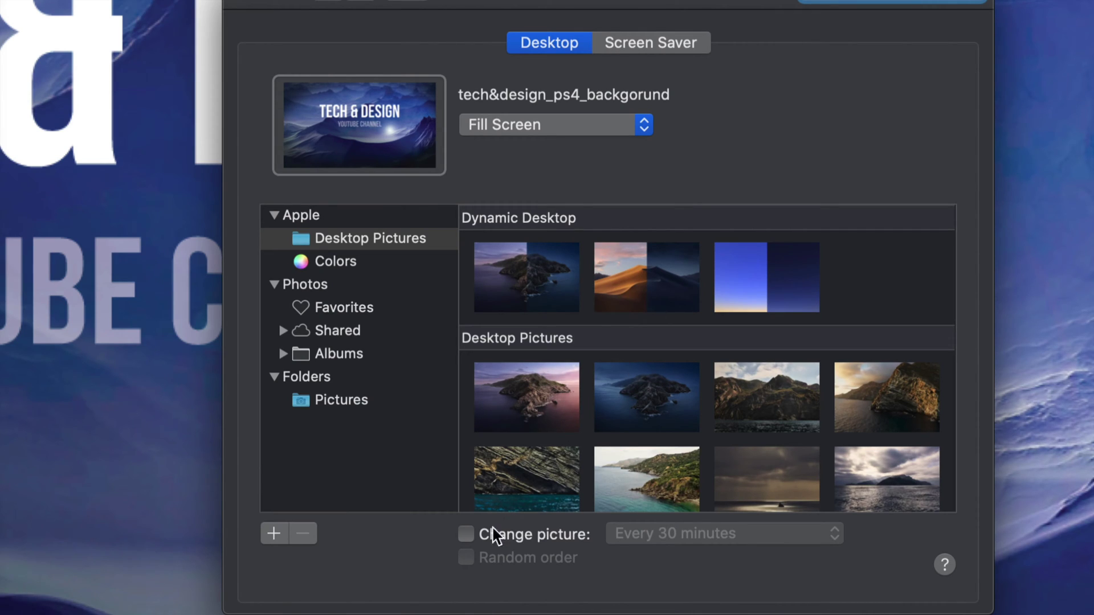
left_click(470, 536)
Try the Every 5 seconds and Every day intervals, then disable Change picture.
left_click(753, 547)
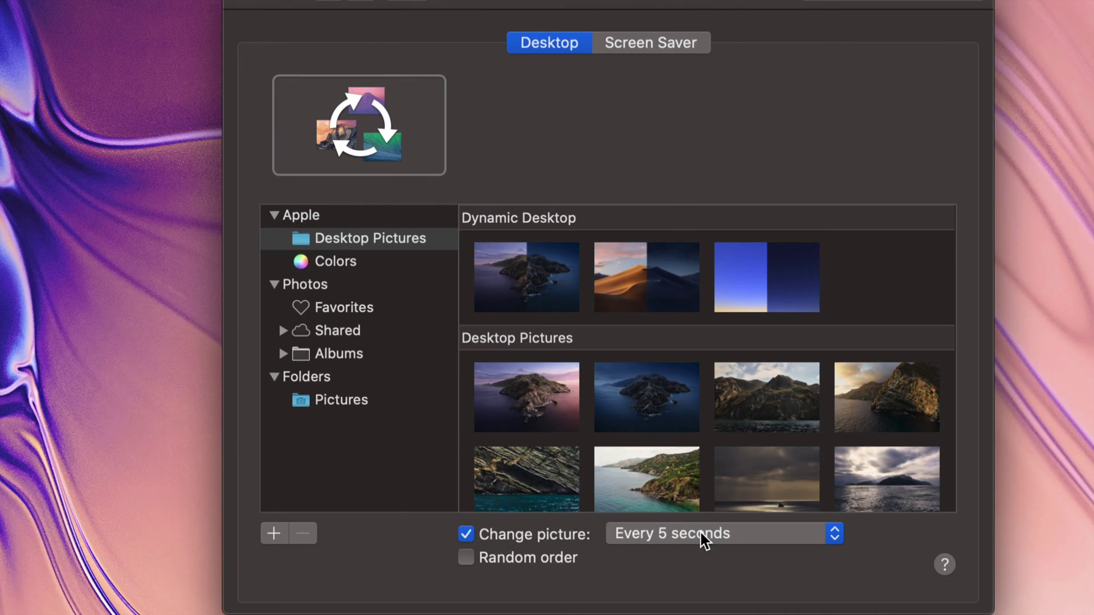
left_click(705, 536)
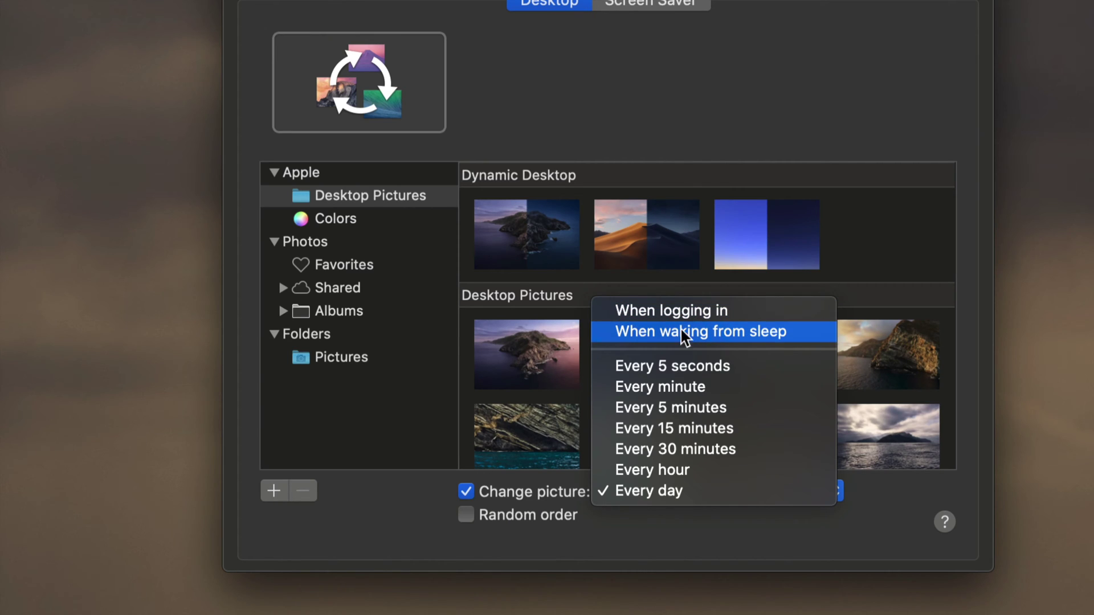
left_click(804, 350)
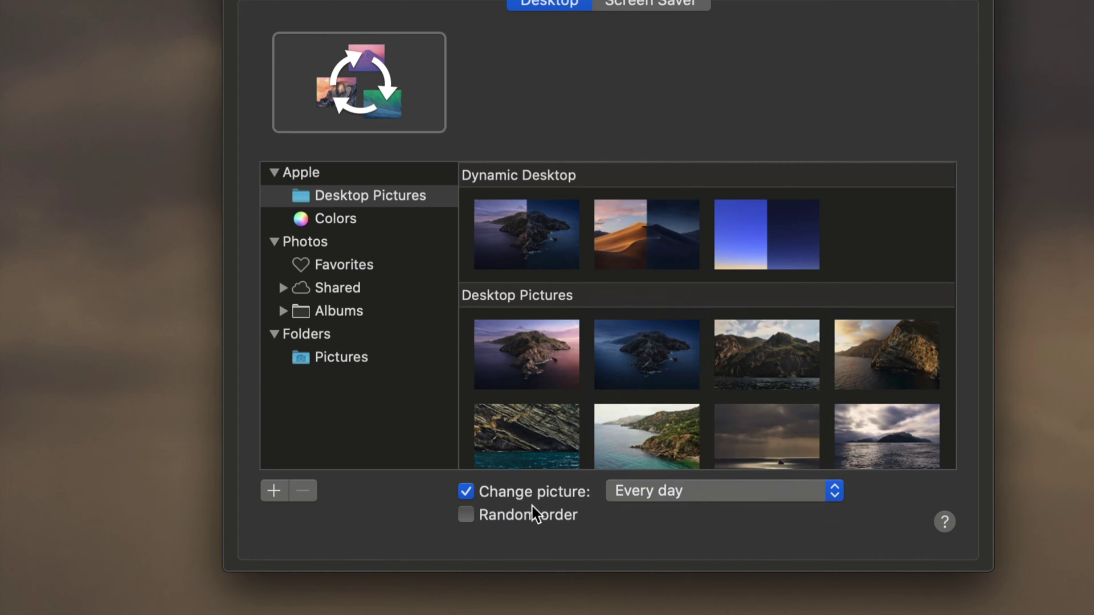
left_click(466, 492)
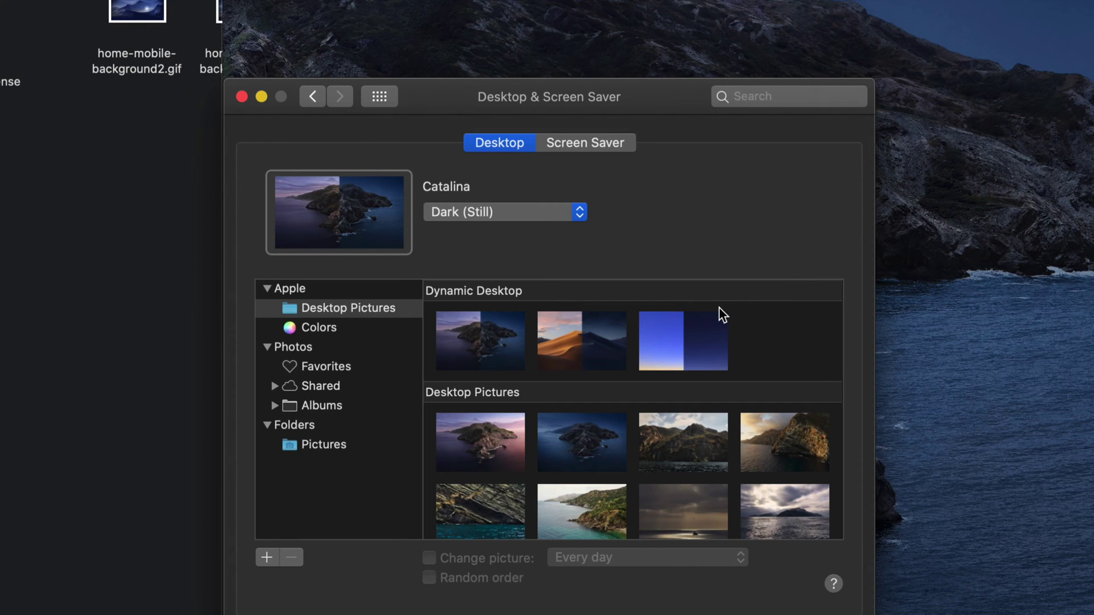
Select Catalina, then switch to the Mojave picture in its Dynamic style.
left_click(485, 336)
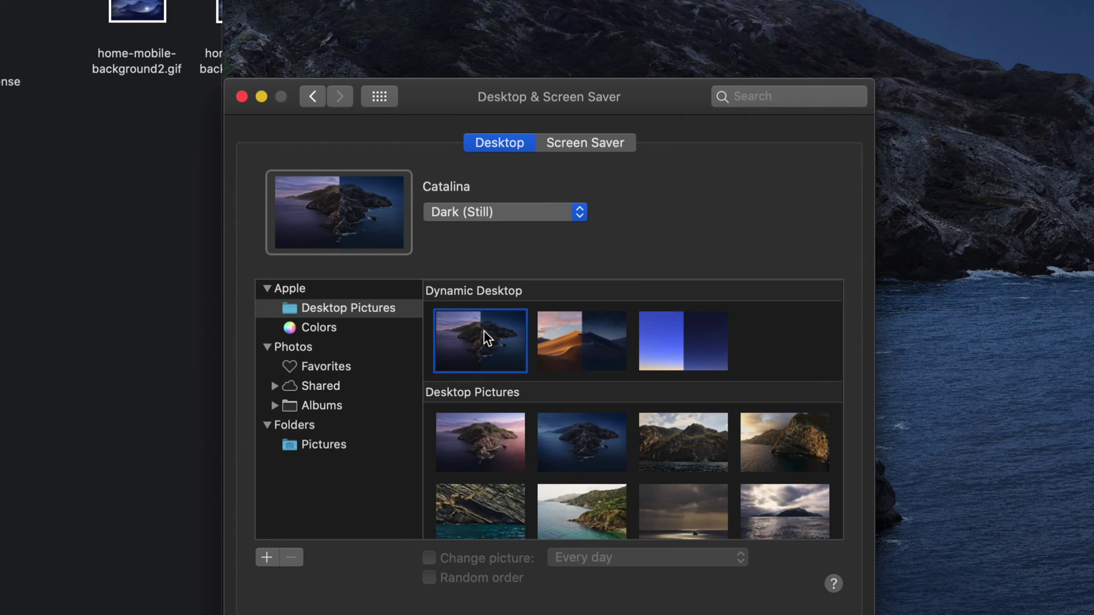
left_click(581, 341)
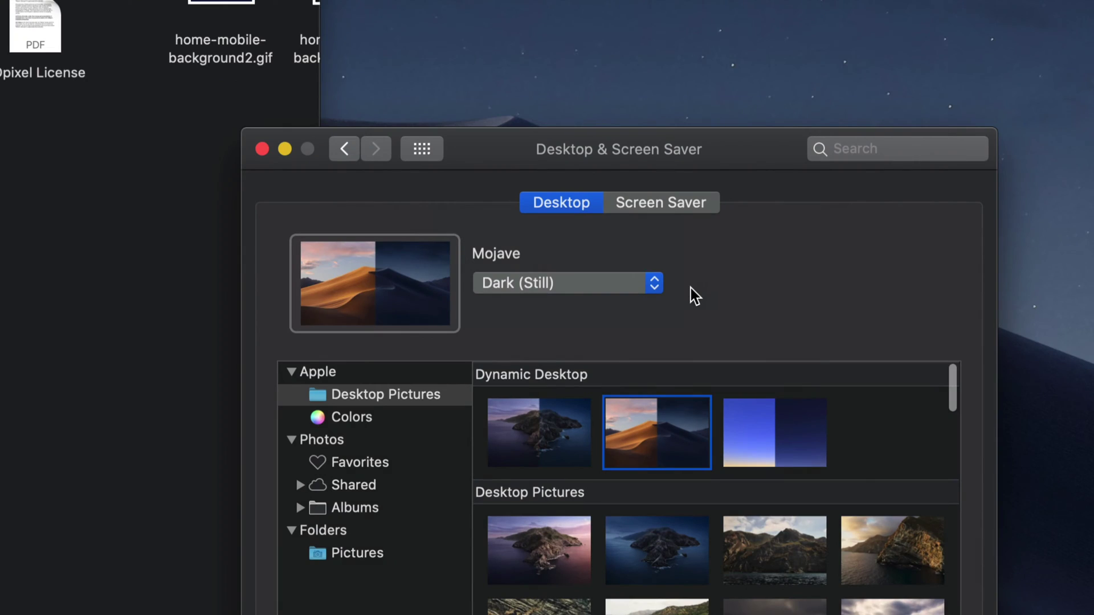
left_click(649, 283)
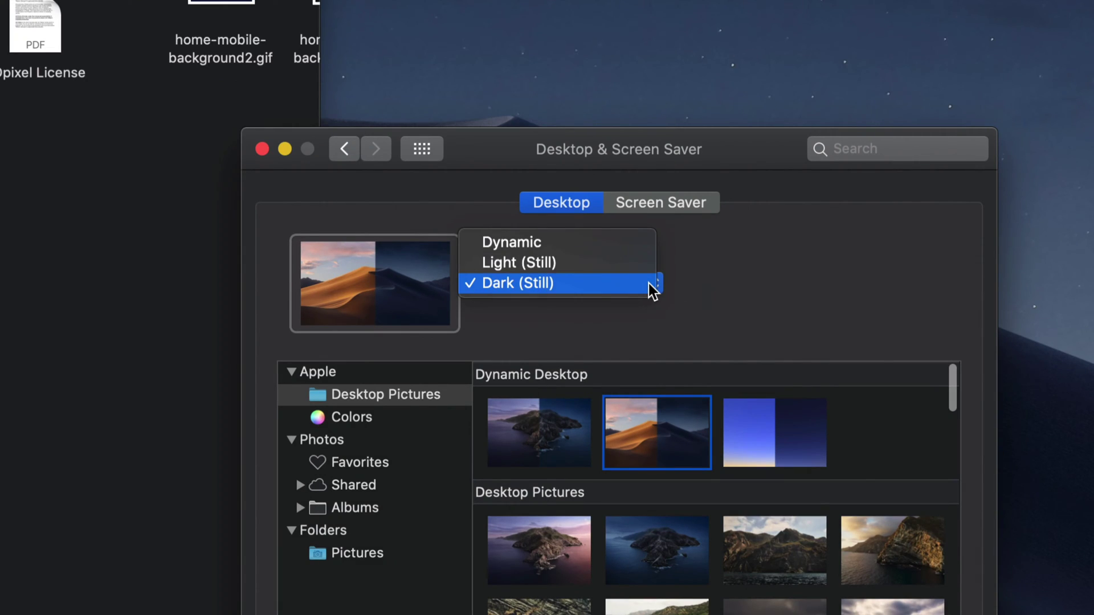
left_click(566, 242)
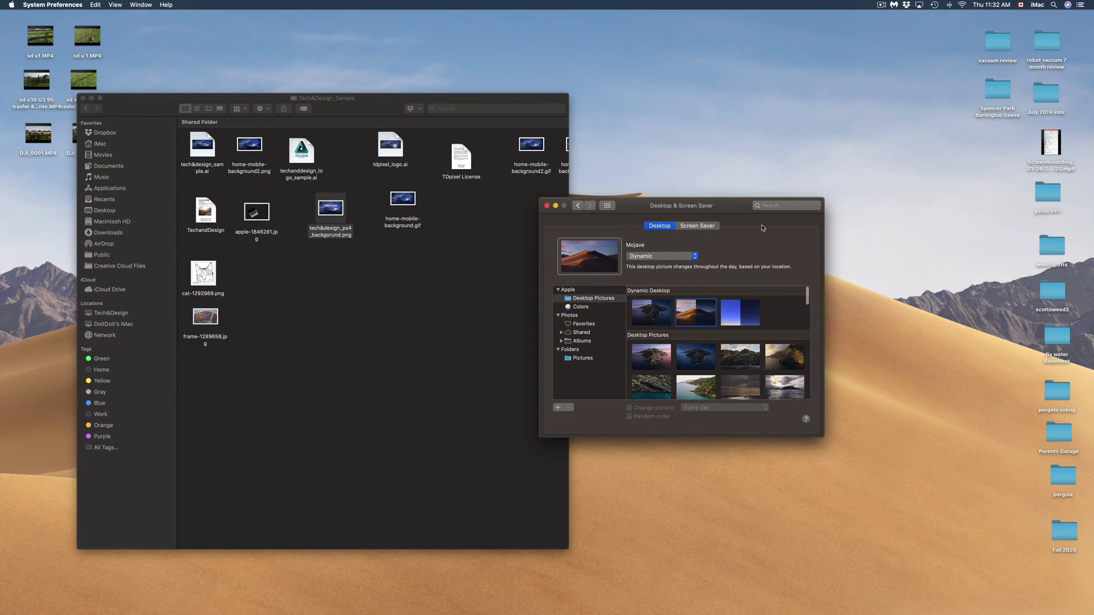
left_click_drag(757, 240, 565, 323)
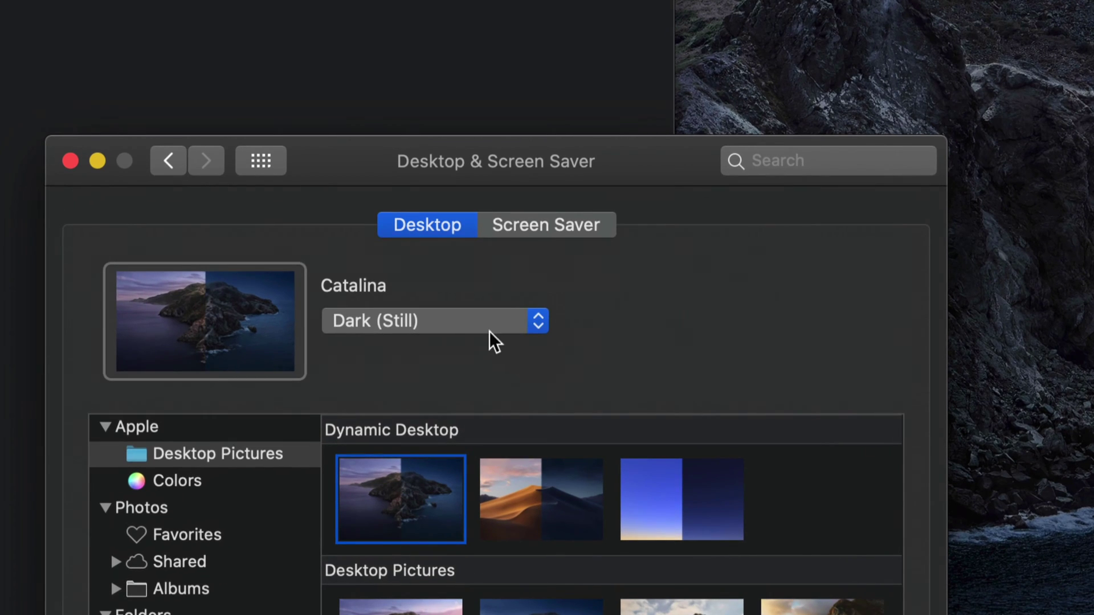
Try Catalina's Light (Still) and Dark (Still) styles, finishing on Dynamic.
left_click(504, 334)
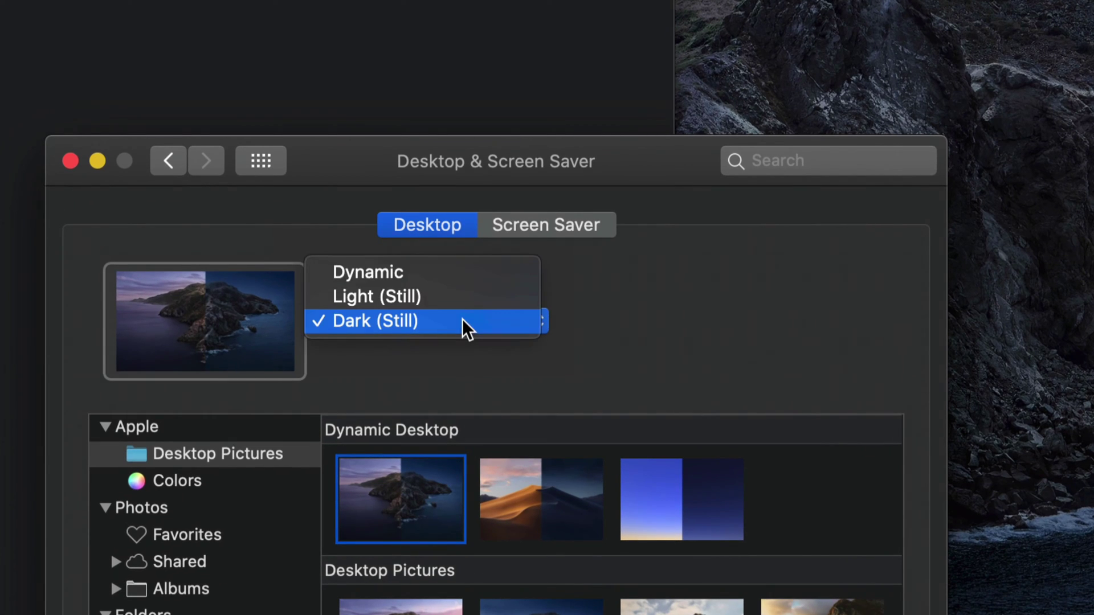
left_click(425, 290)
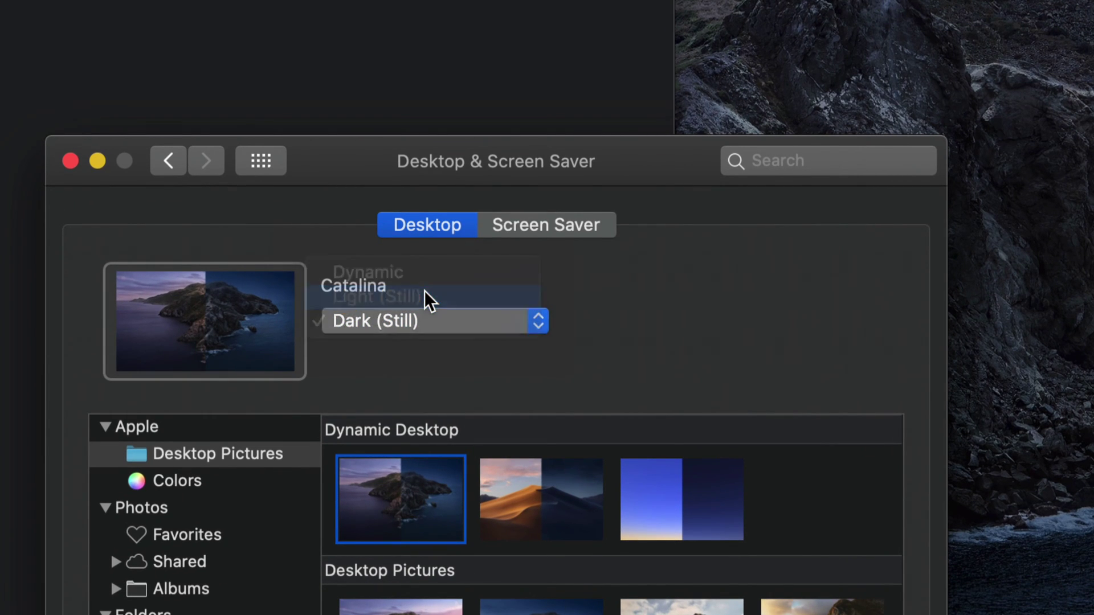
left_click(483, 327)
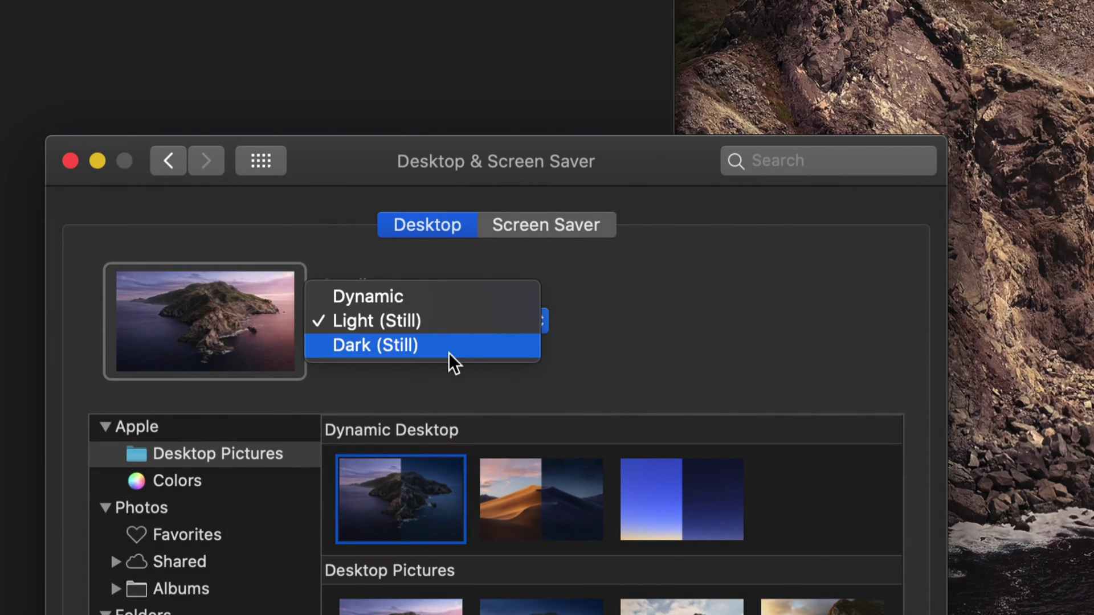
left_click(449, 353)
left_click(472, 325)
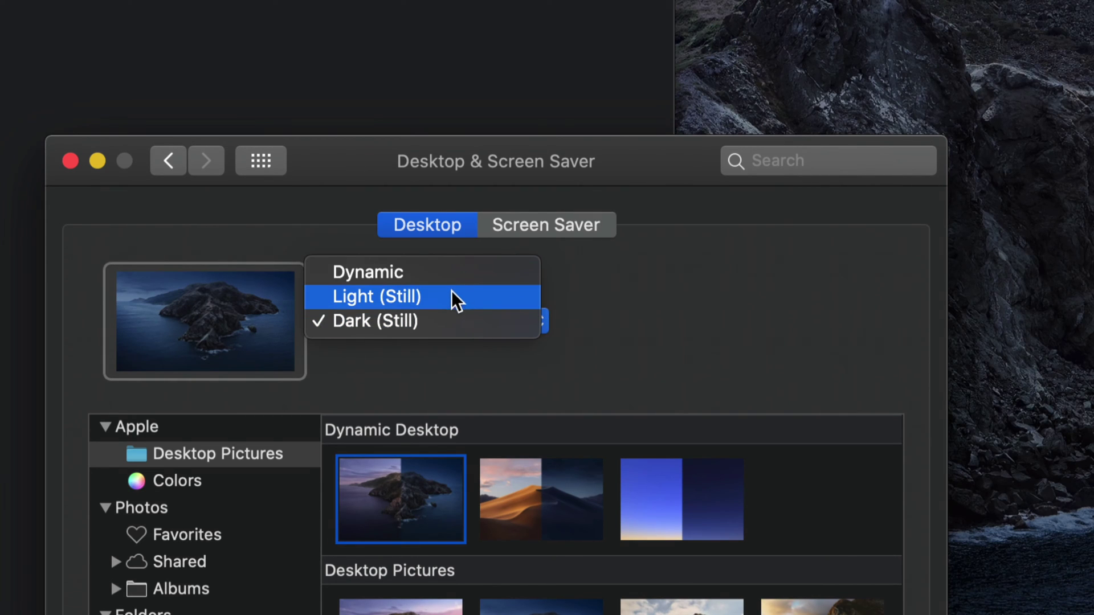
left_click(438, 275)
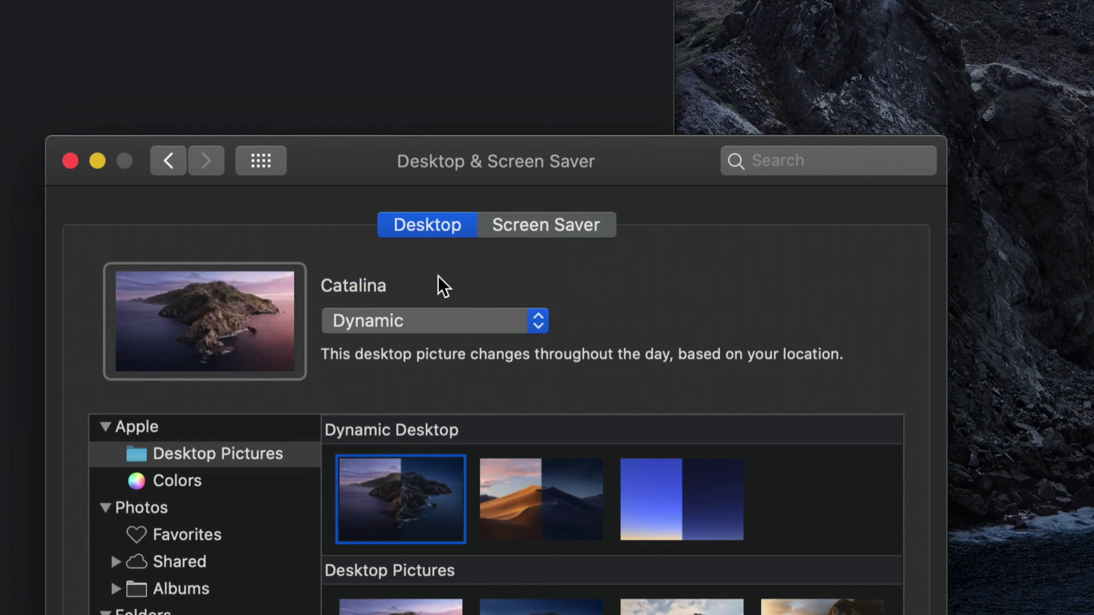